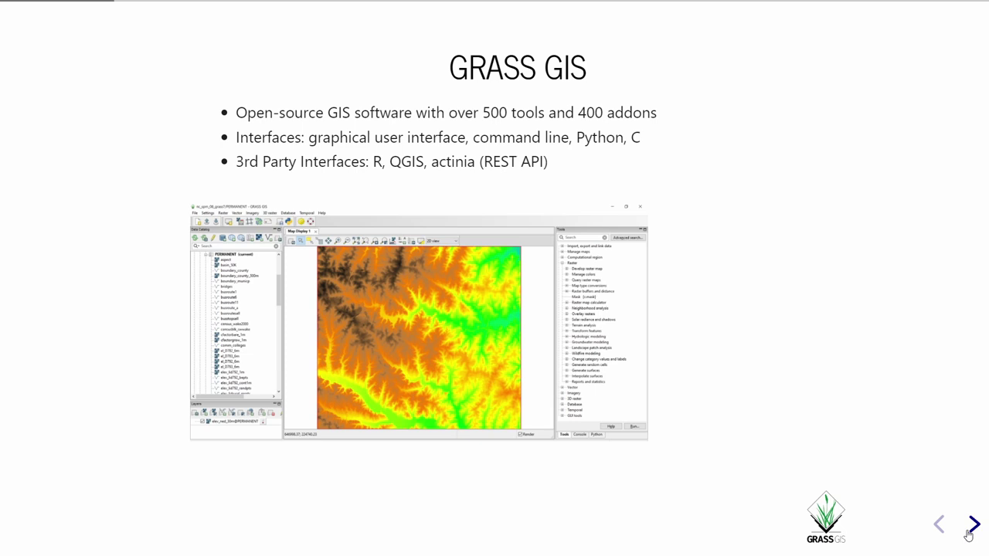
# - Advance past the GRASS GIS slide to the sub-slide reading 'The default kernel is IPython.'
pyautogui.click(968, 533)
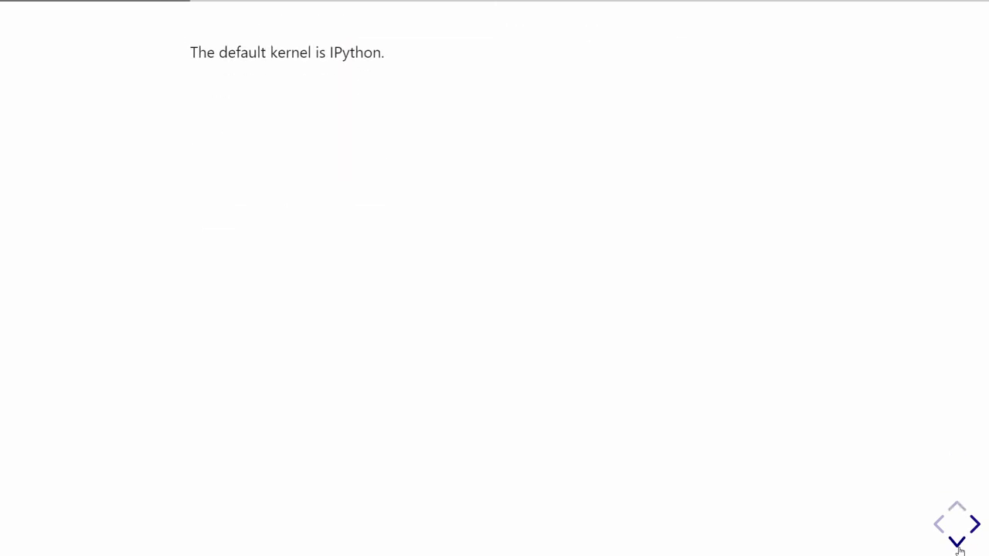
# - Reveal the Python 3.9.5 cell, the interactive-output note and the interact example, then set x to -1
pyautogui.click(957, 542)
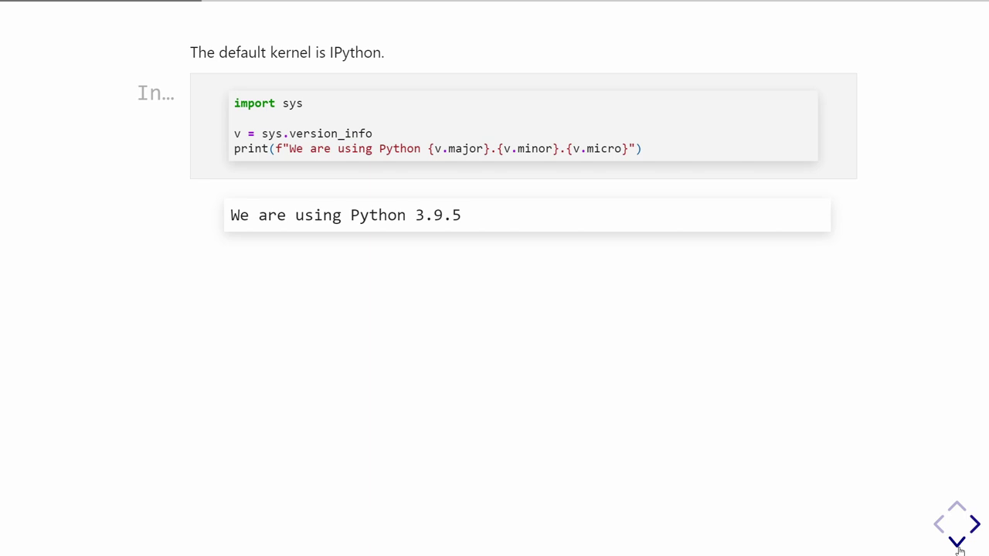
pyautogui.click(956, 543)
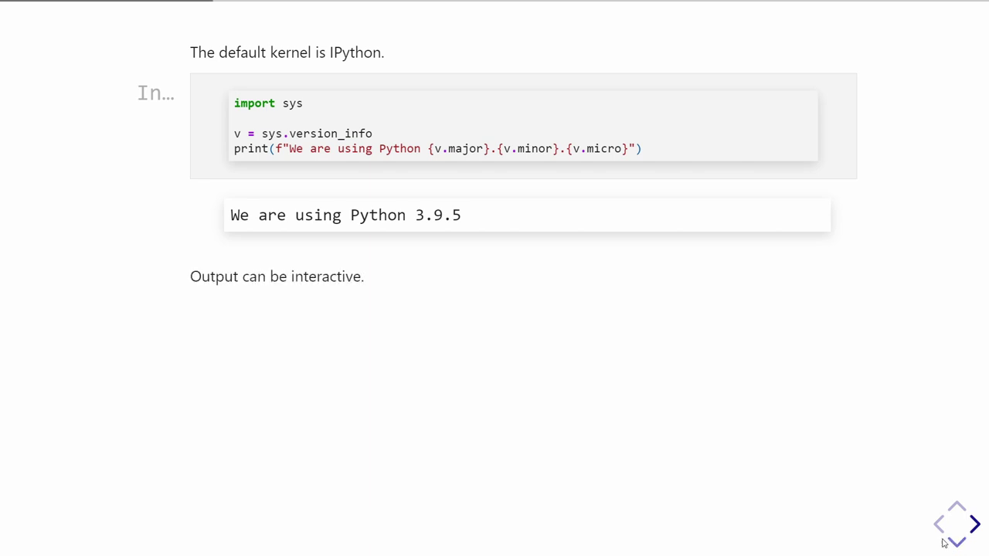
pyautogui.click(956, 542)
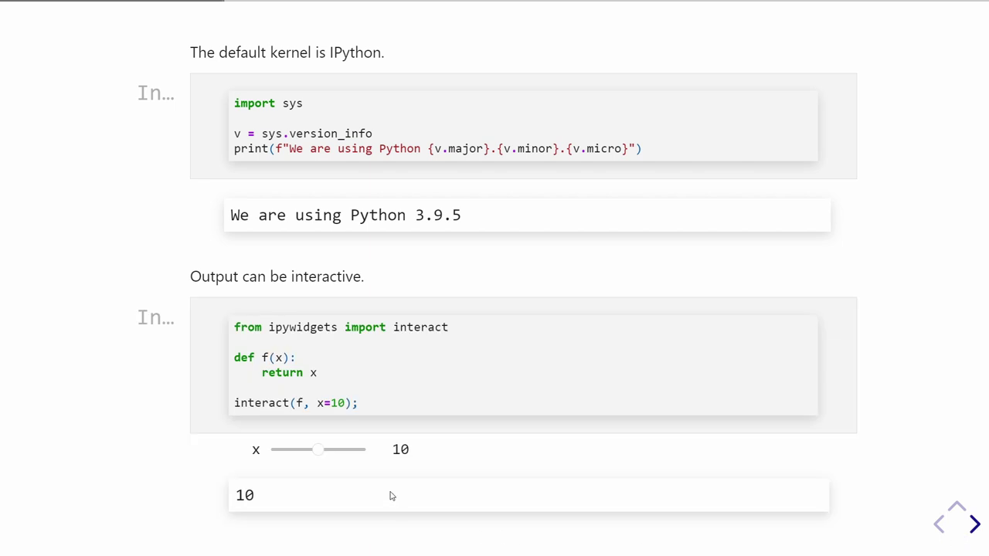
pyautogui.moveTo(318, 449); pyautogui.dragTo(297, 455)
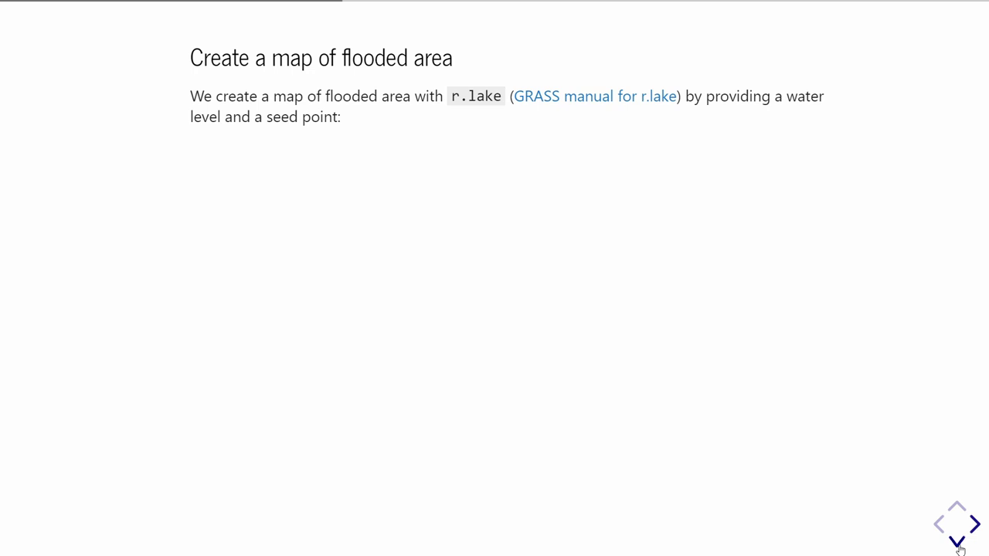
# - Reveal the r.lake code cell and flood1 map output, briefly highlighting the gj.Map call
pyautogui.click(957, 544)
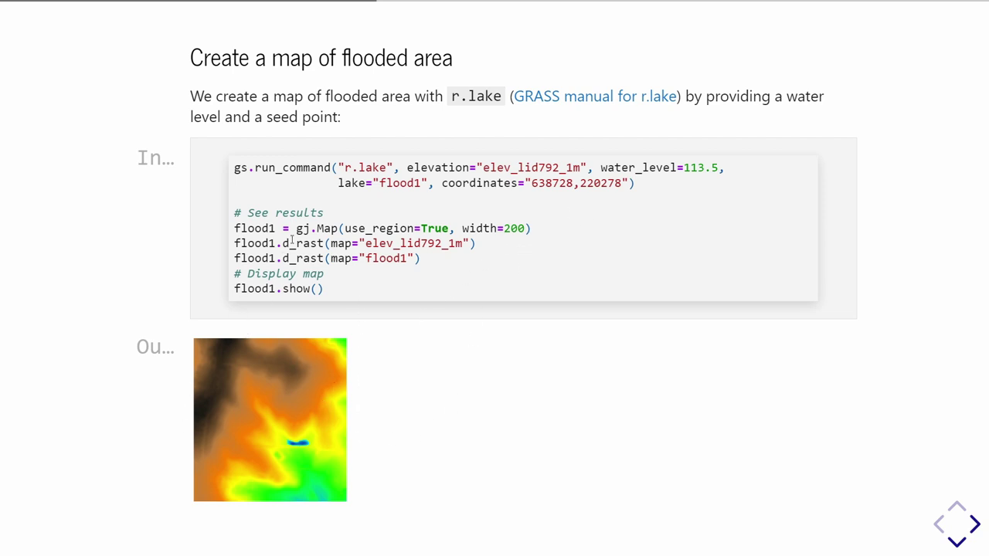
pyautogui.moveTo(302, 228); pyautogui.dragTo(344, 229)
pyautogui.click(378, 245)
# - Show Question 4 on 113.7m and 114.0m flood maps, its '#### Your Answer Here' cell, and the 3D syntax note
pyautogui.click(959, 544)
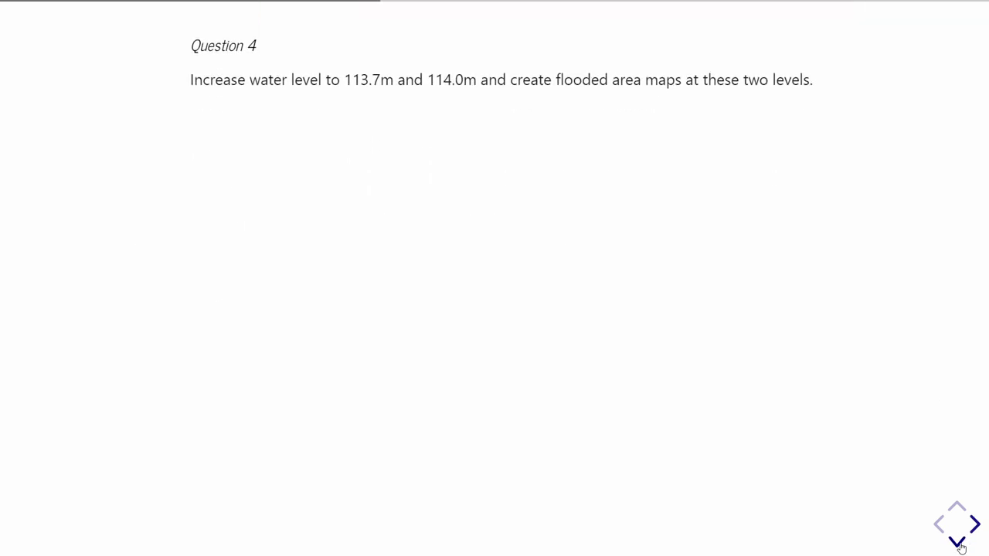
pyautogui.click(958, 542)
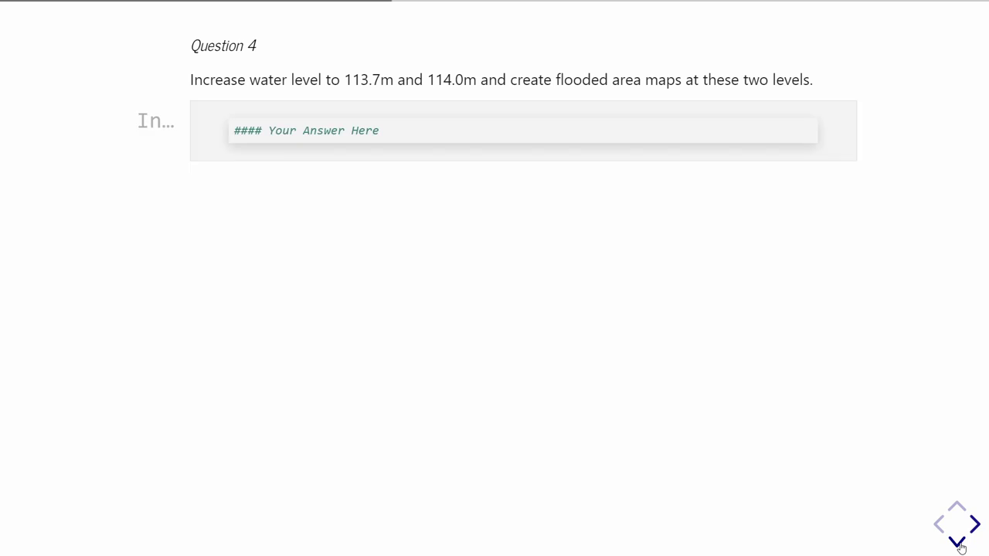
pyautogui.click(959, 544)
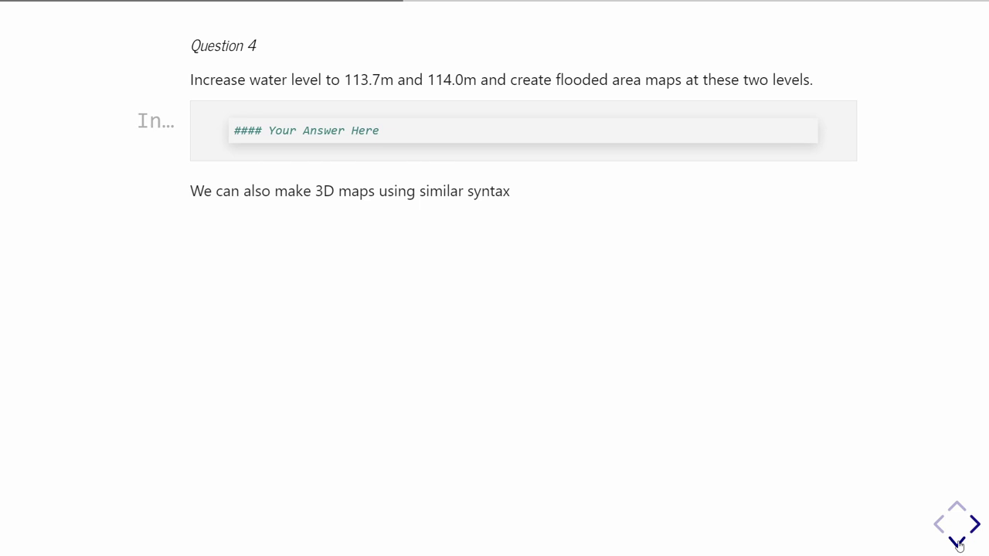
# - Reveal the Map3D terrain render, then advance to the HAND inundation methodology slide
pyautogui.click(958, 544)
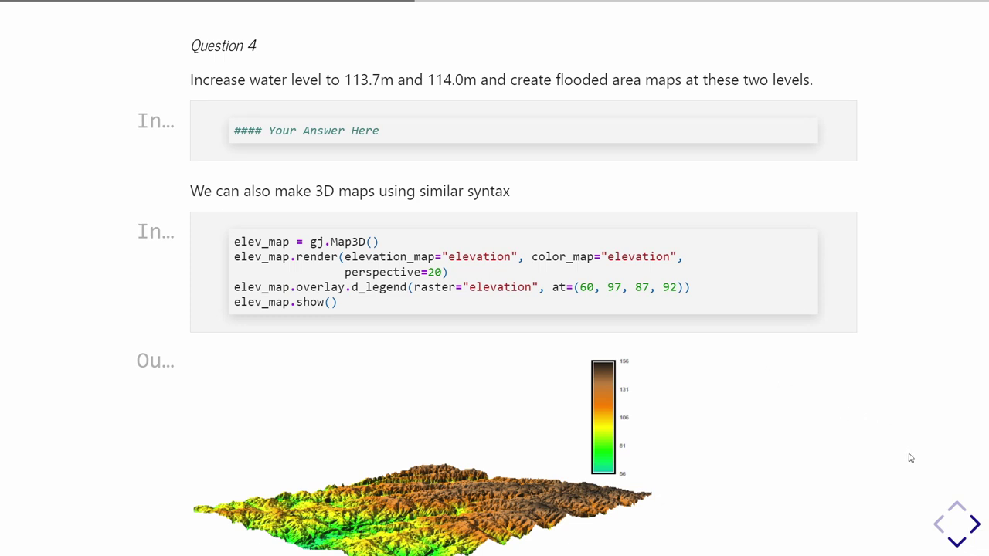
pyautogui.click(960, 545)
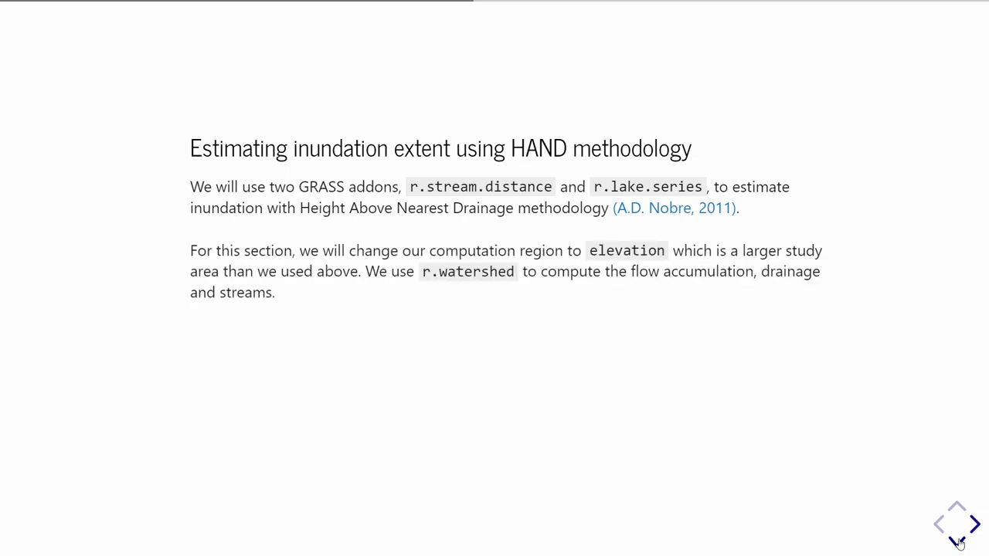
pyautogui.click(958, 542)
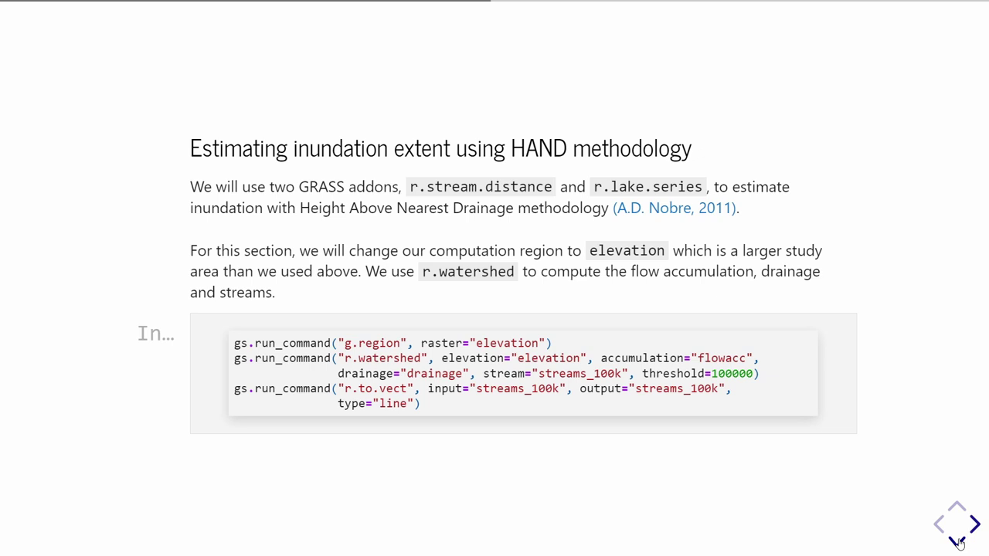
pyautogui.click(957, 542)
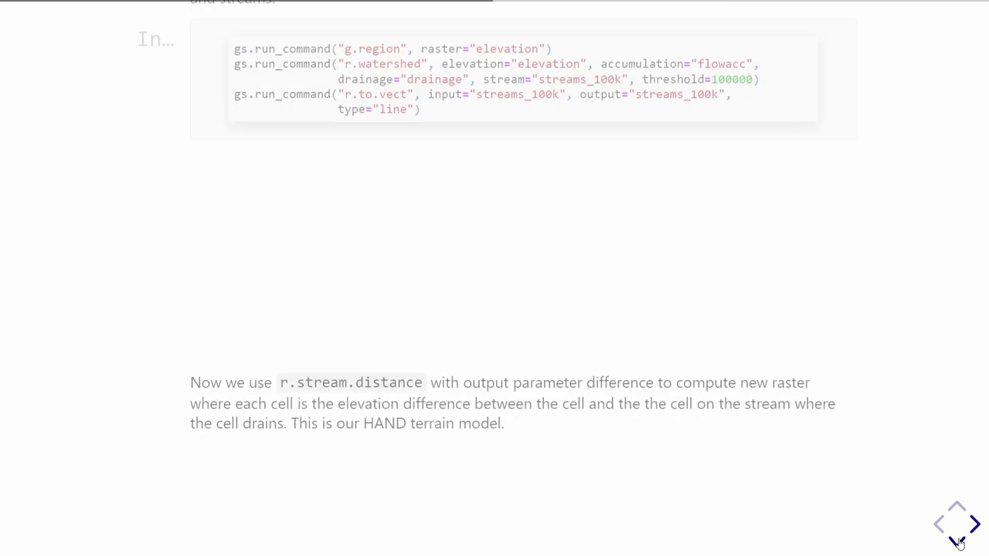
pyautogui.click(958, 542)
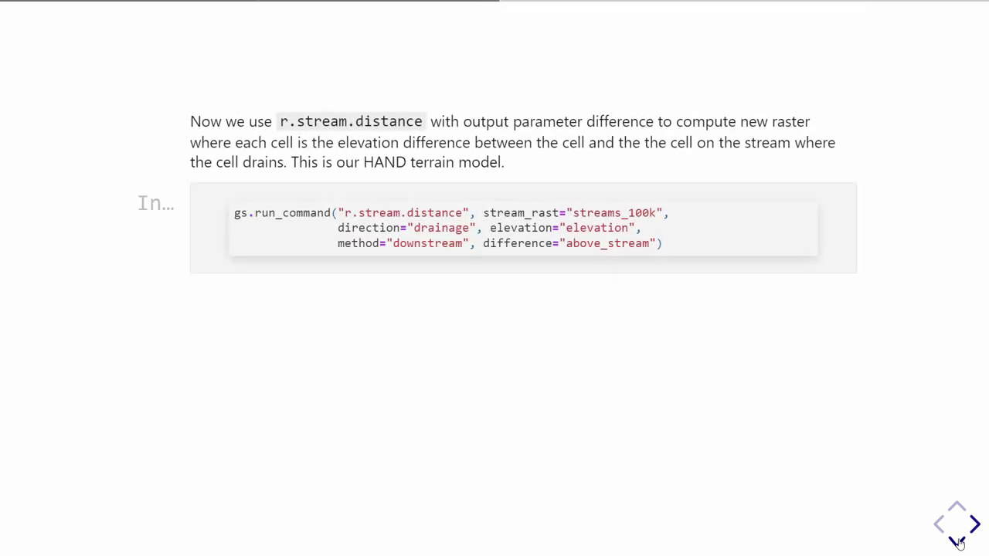
pyautogui.click(958, 542)
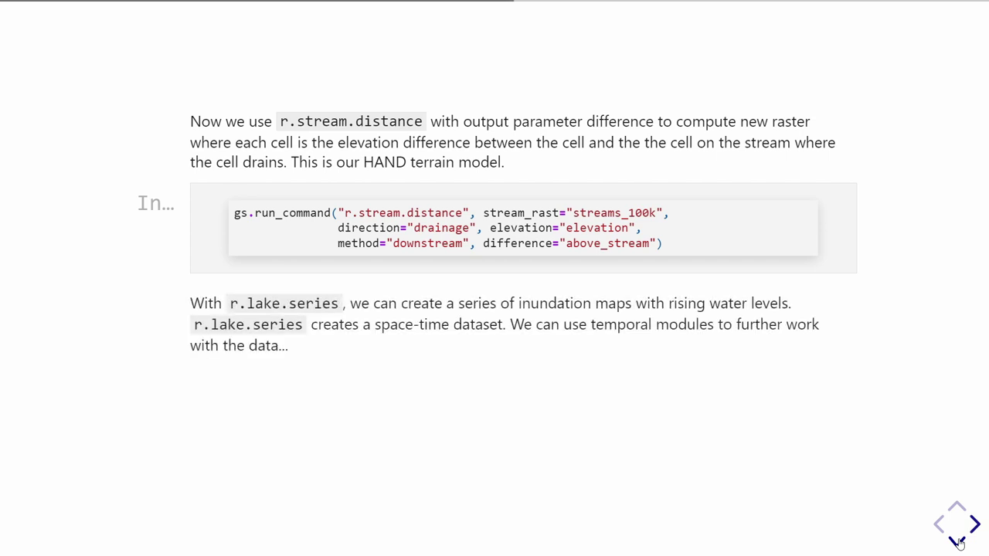
pyautogui.click(958, 542)
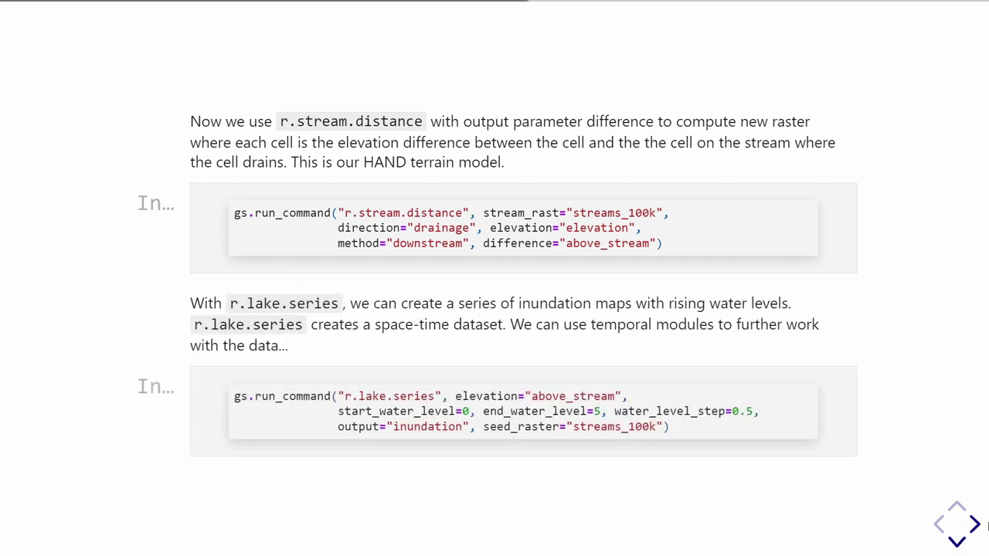
pyautogui.click(963, 541)
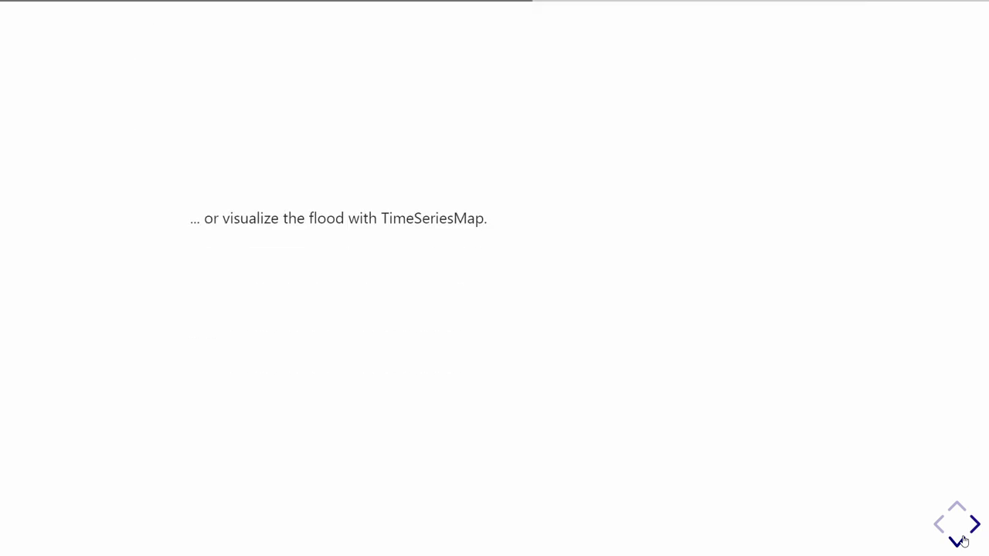
pyautogui.click(962, 540)
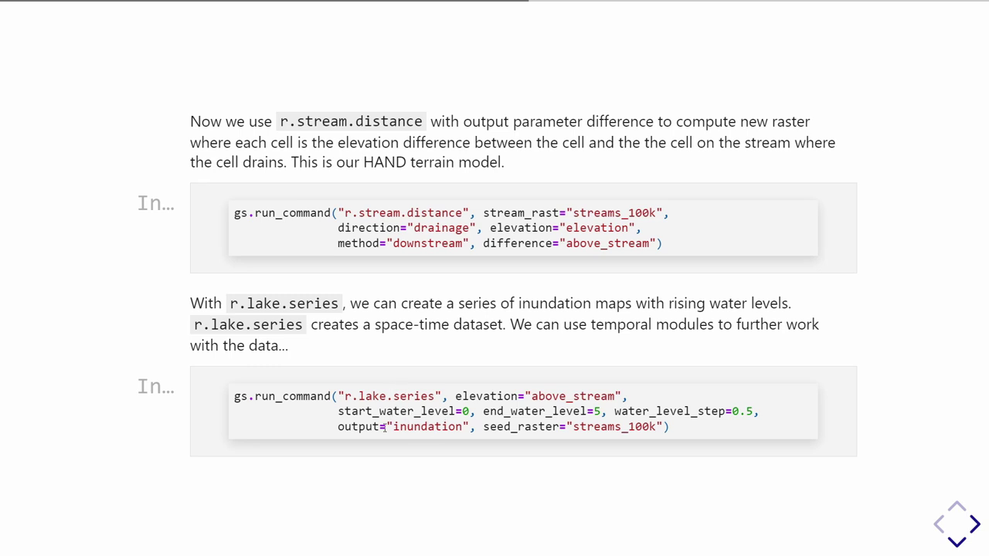
# - Show the TimeSeriesMap flood_map code adding elevation, the inundation series and a legend
pyautogui.click(963, 545)
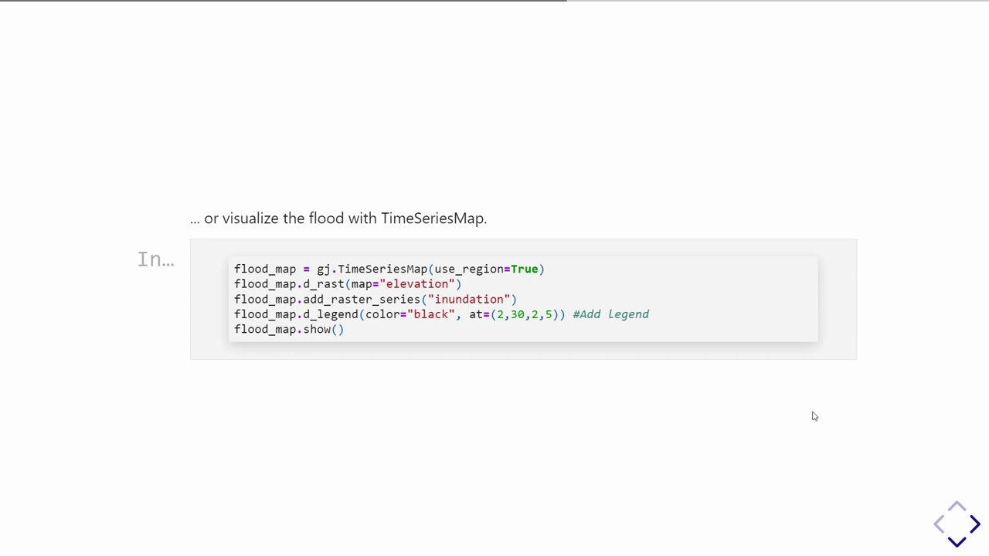
# - Show the animated flood time-series output, then the larger inundation map with its legend
pyautogui.click(957, 540)
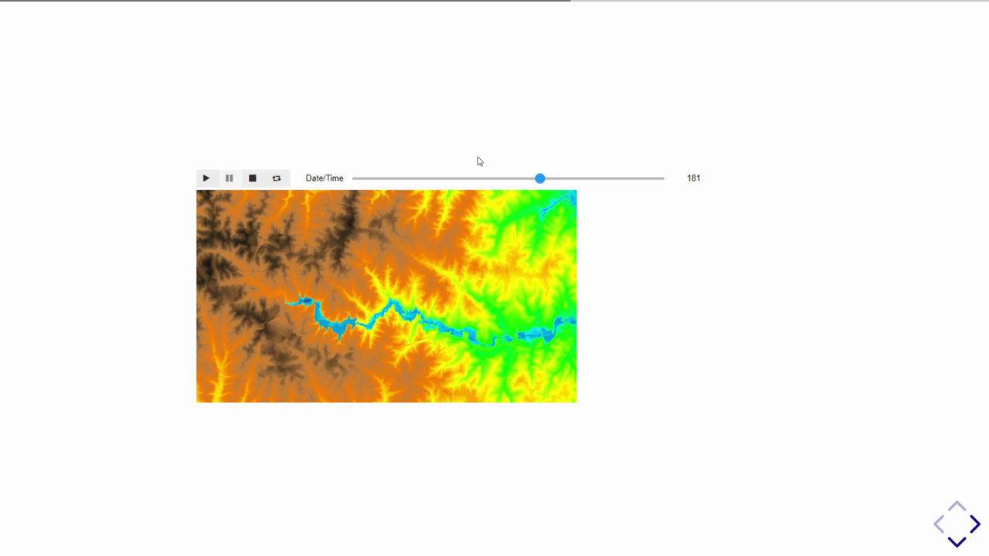
pyautogui.click(957, 542)
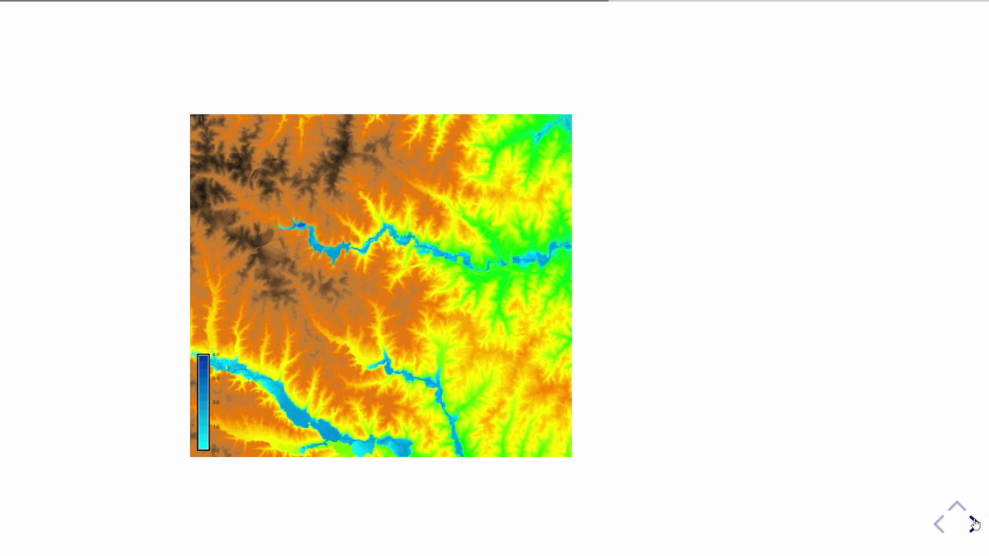
# - Advance to the folium section's 'Display figure' map of Raleigh with elevation overlay
pyautogui.click(973, 524)
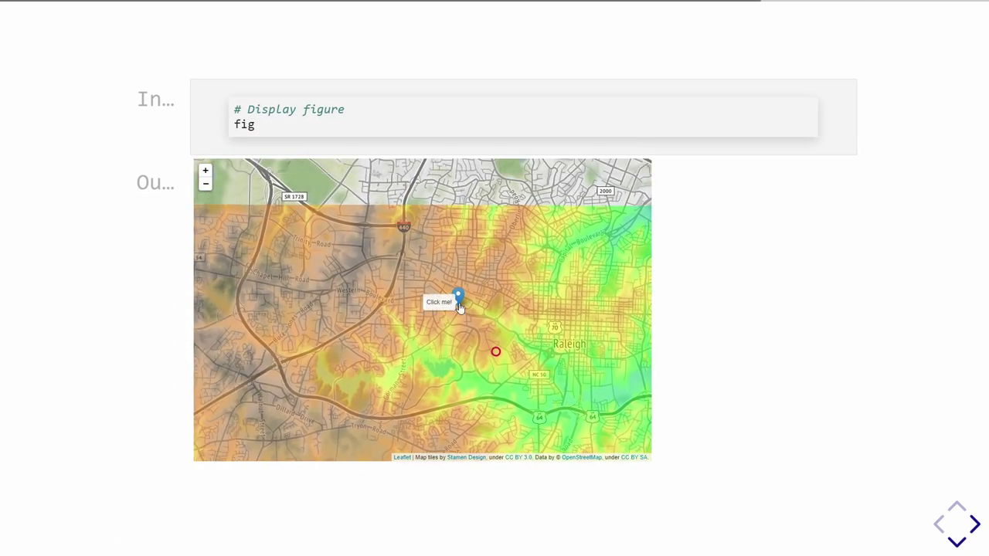
pyautogui.scroll(1, 458, 299)
# - Zoom and pan toward the marker and crimson circle, open and close the marker popup, then view the code
pyautogui.moveTo(533, 353); pyautogui.dragTo(431, 309)
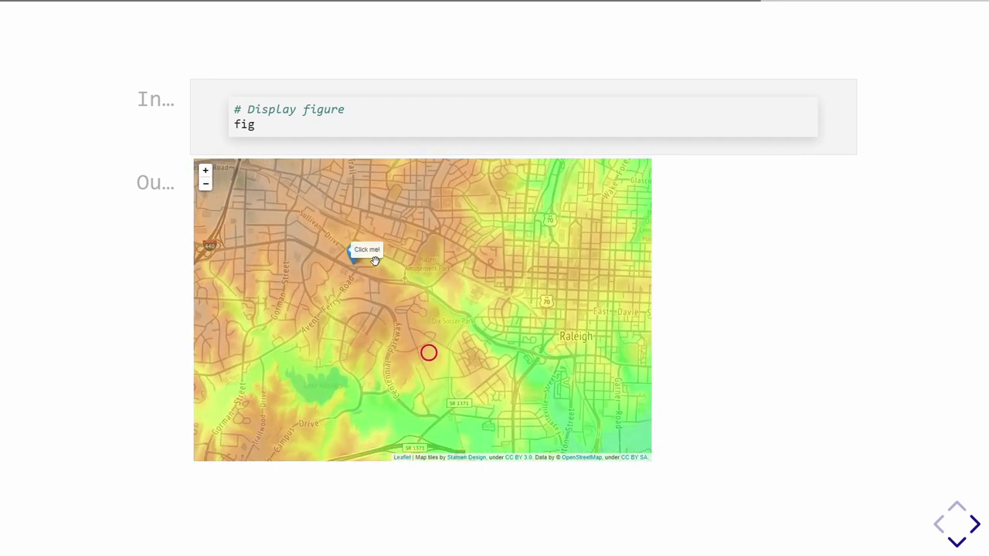
pyautogui.click(352, 258)
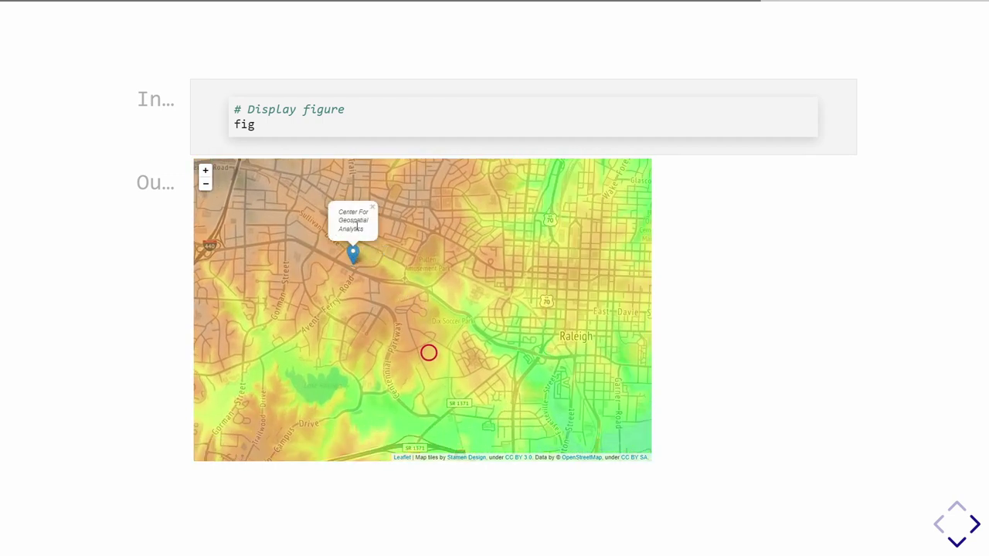
pyautogui.click(372, 207)
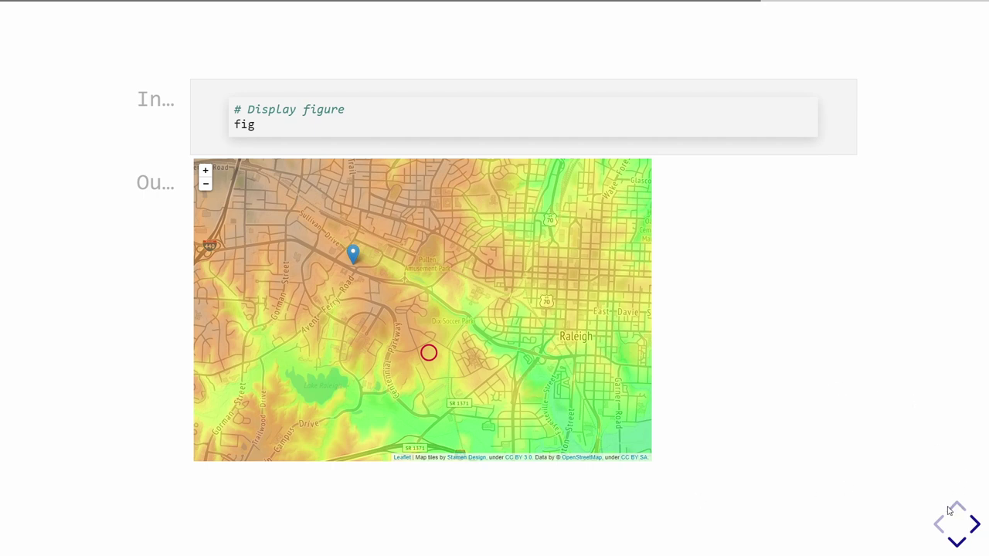
pyautogui.click(971, 522)
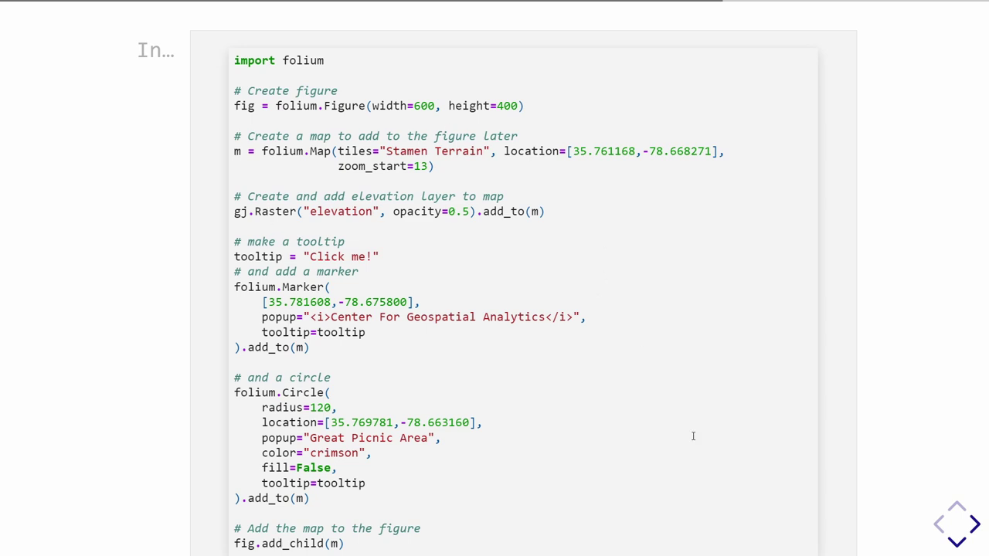
# - Return from the folium code cell to the rendered Raleigh elevation map output
pyautogui.click(956, 540)
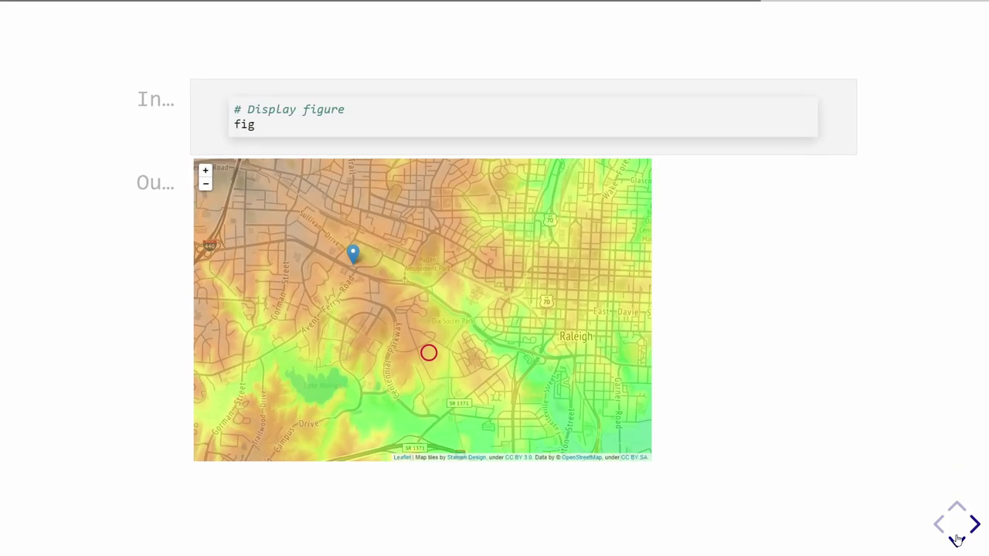
# - Reveal the InteractiveMap slide's code and map, then zoom the world map to the eastern United States
pyautogui.click(956, 541)
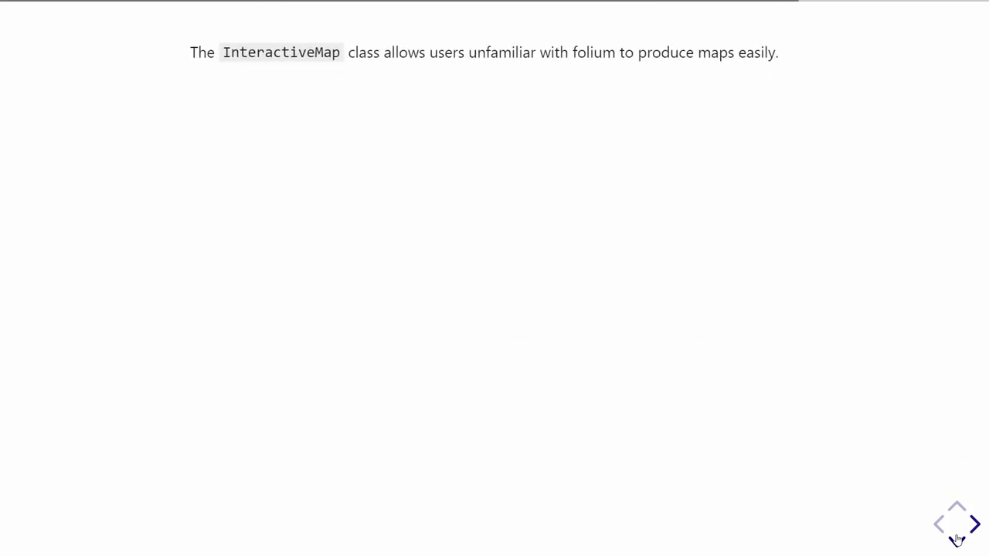
pyautogui.click(956, 539)
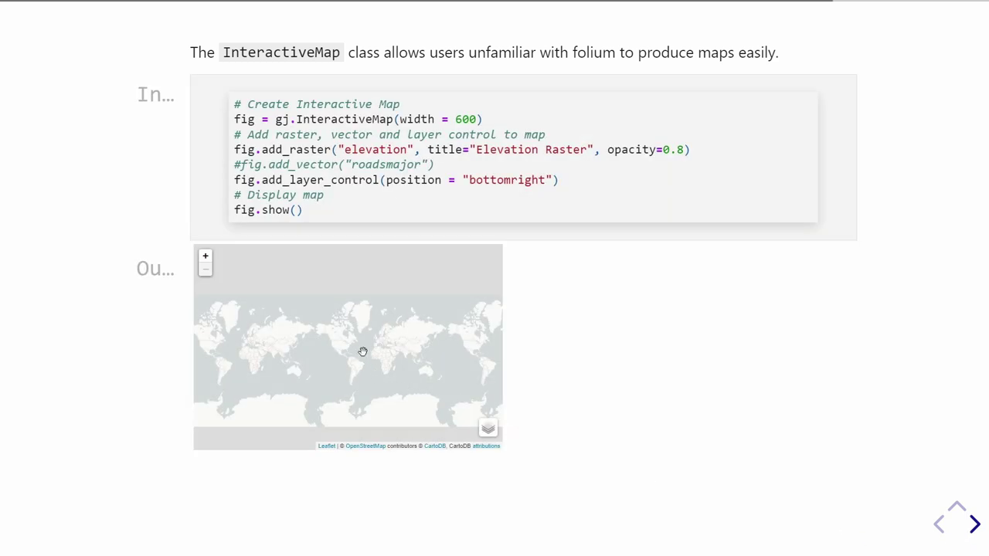
pyautogui.scroll(2, 360, 346)
pyautogui.scroll(1, 364, 348)
pyautogui.moveTo(319, 328); pyautogui.dragTo(342, 335)
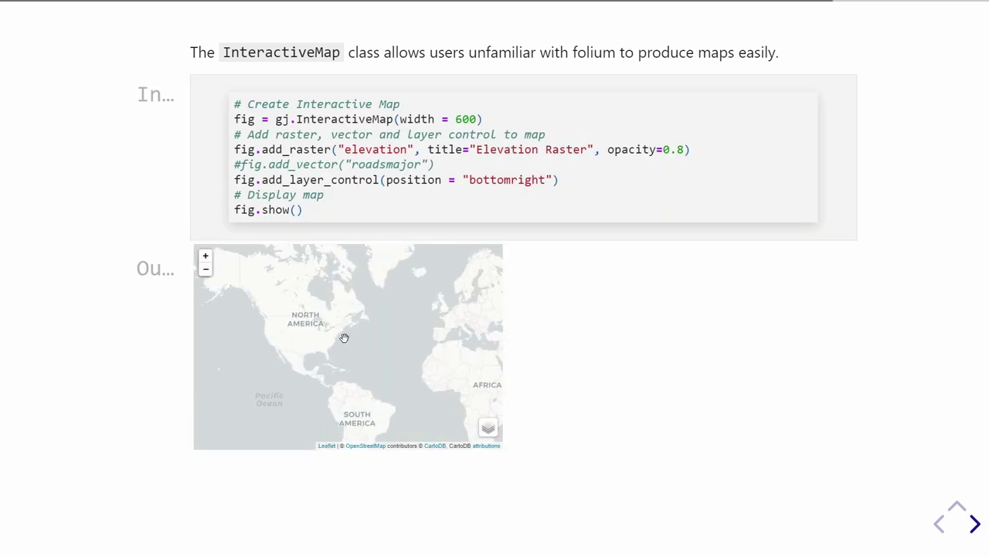
pyautogui.scroll(2, 342, 335)
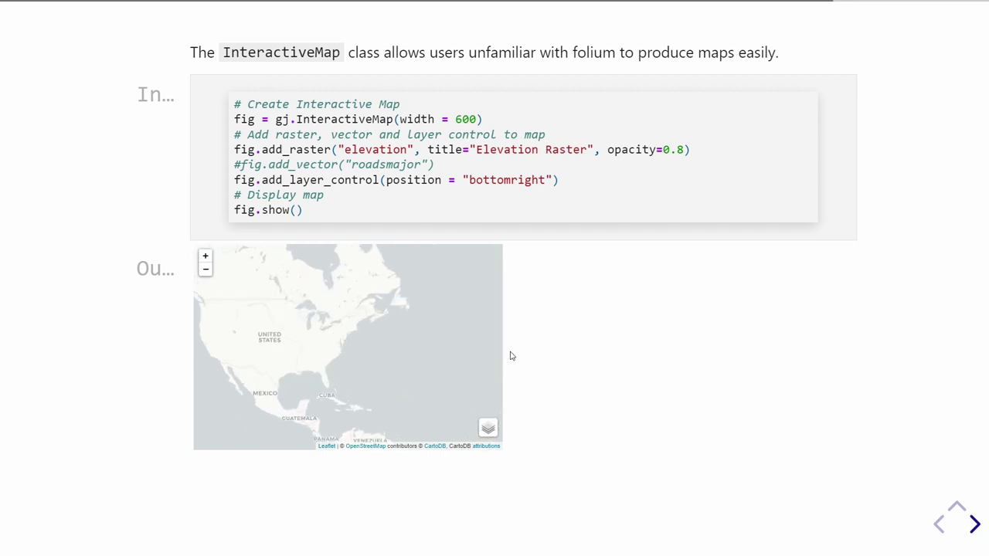